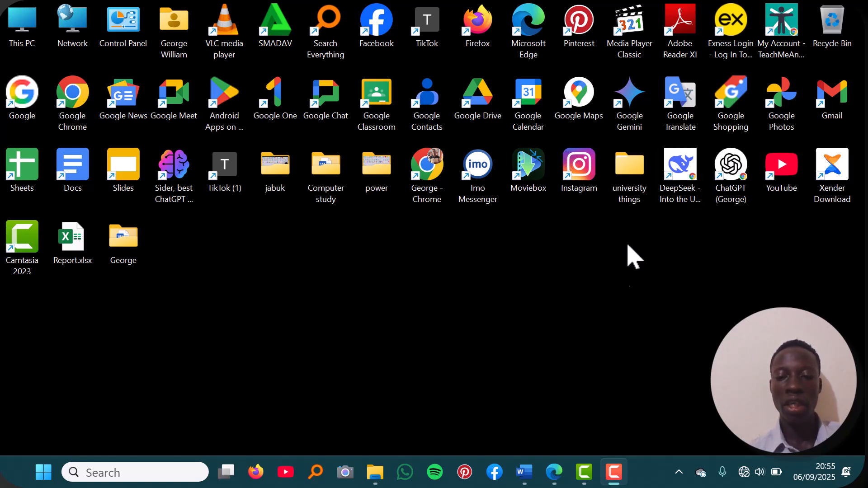
- Bring the Document1 Word window to the front from its taskbar preview
mouse_move(520, 477)
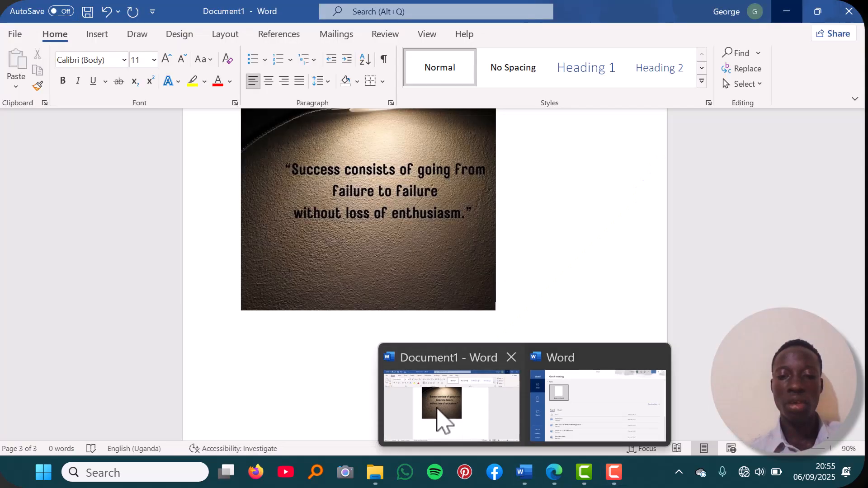
click(441, 419)
scroll(543, 276, down, 5)
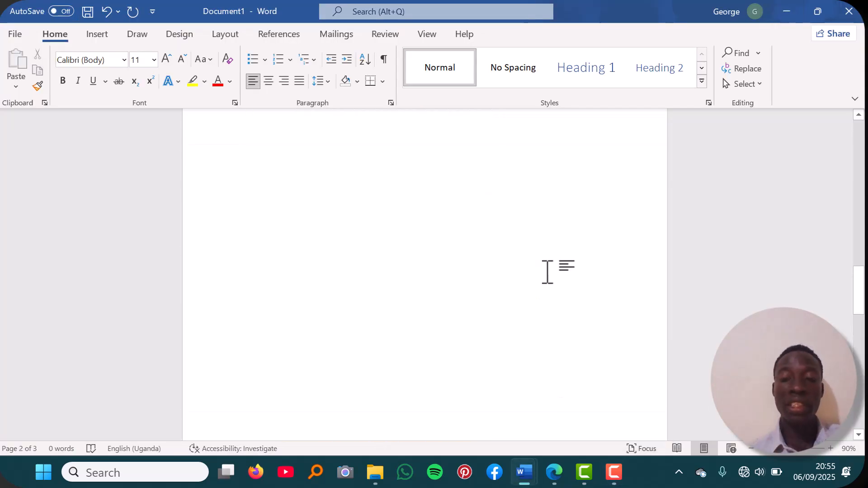
scroll(547, 272, up, 10)
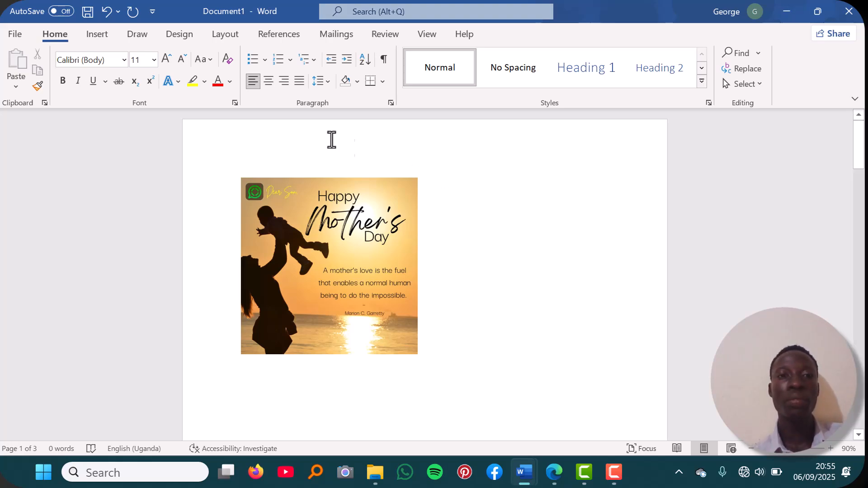
scroll(355, 260, down, 5)
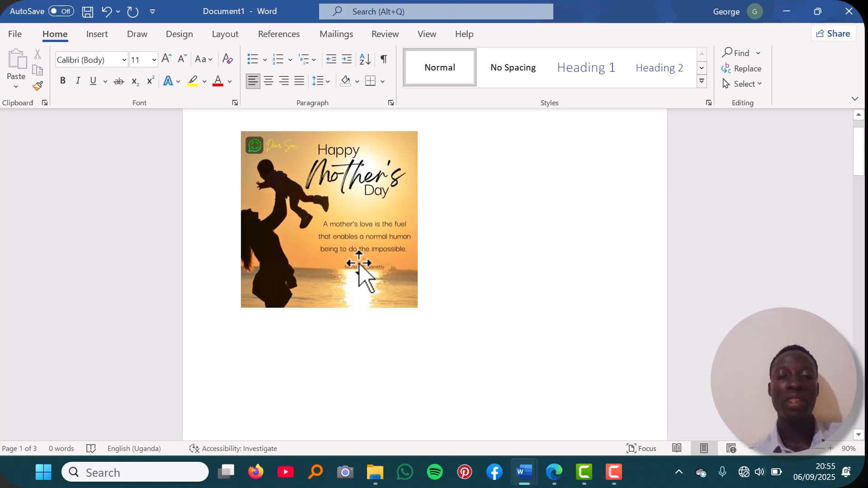
scroll(359, 263, down, 12)
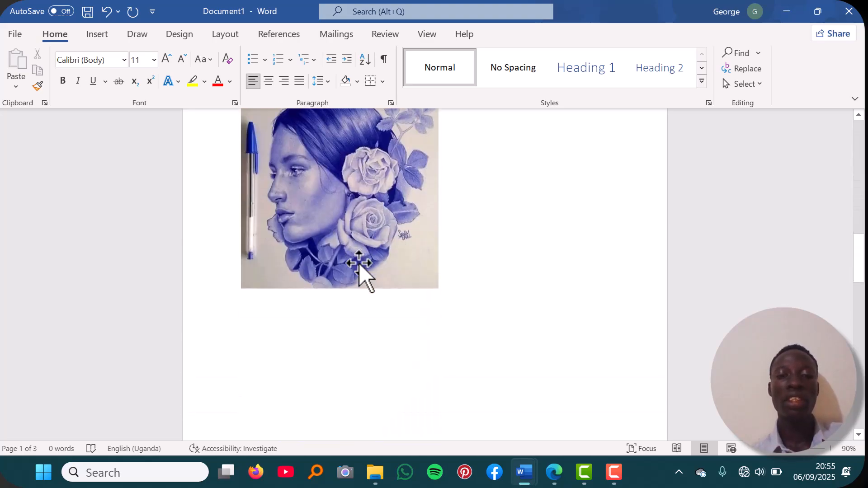
scroll(359, 263, down, 6)
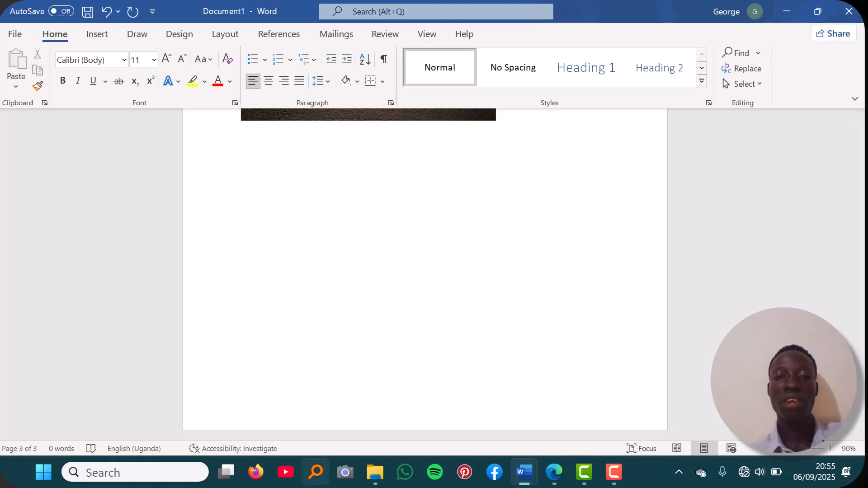
scroll(374, 247, up, 2)
scroll(374, 247, up, 10)
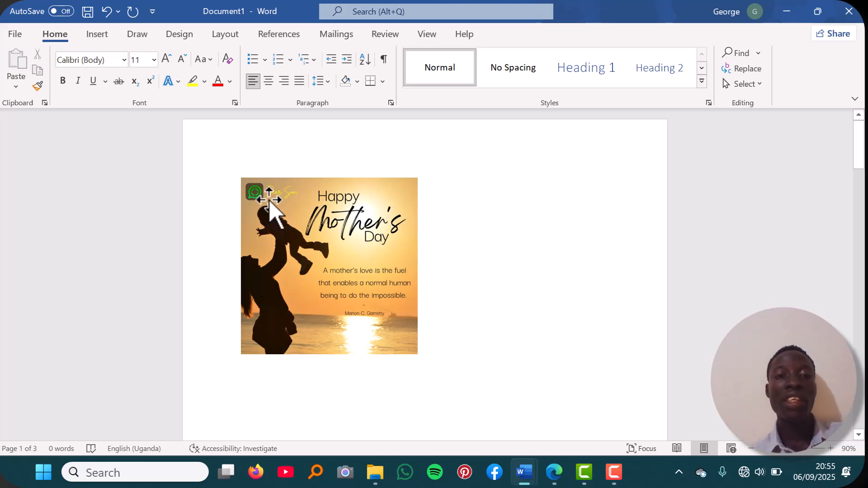
- Caption the Happy Mother's Day picture 'Figure 1 mother and son'
right_click(300, 222)
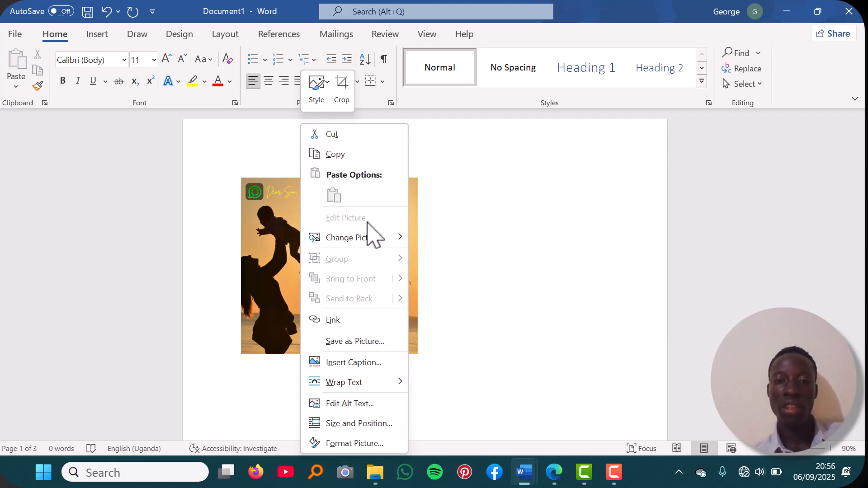
click(348, 363)
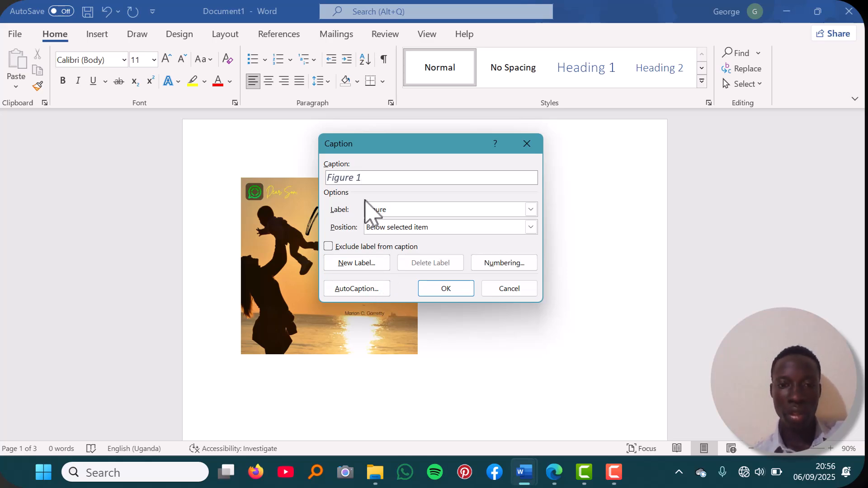
text(mo)
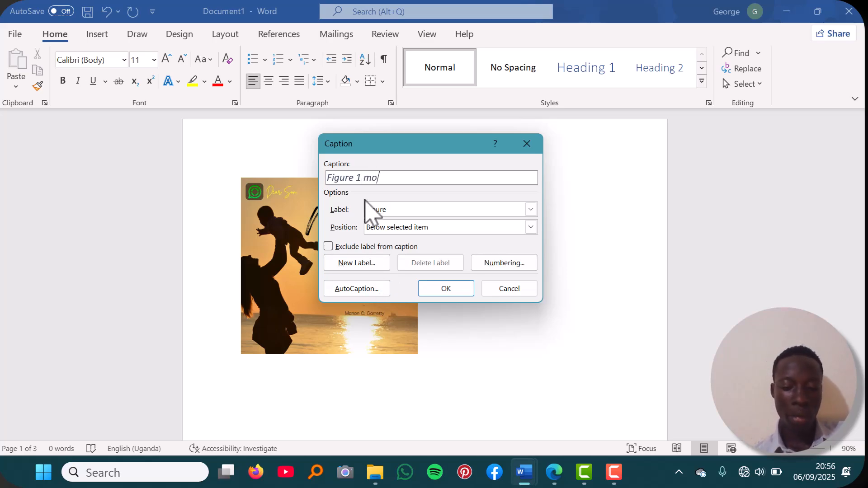
text(ther and son)
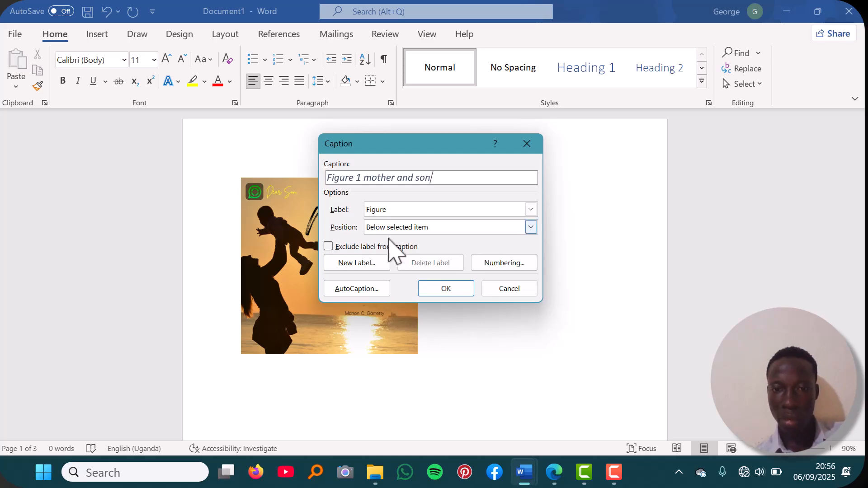
click(449, 289)
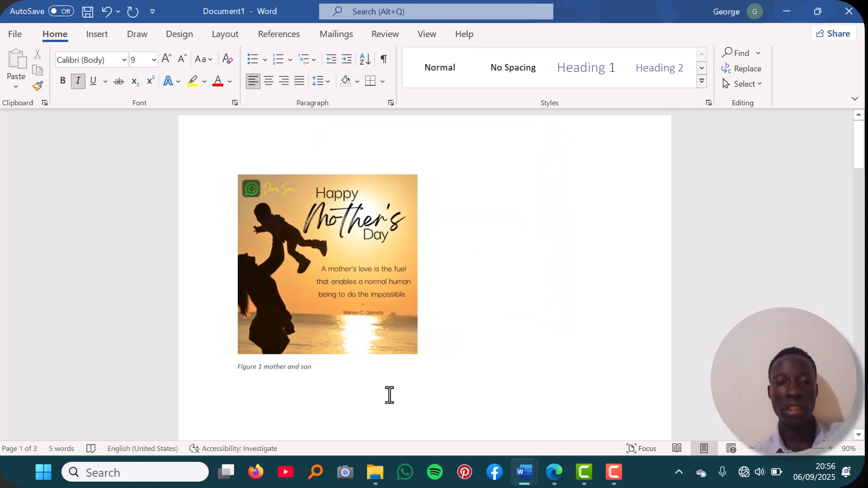
- Select the blue portrait picture and place the insertion point beneath it for its caption
scroll(389, 395, down, 8)
scroll(389, 395, down, 10)
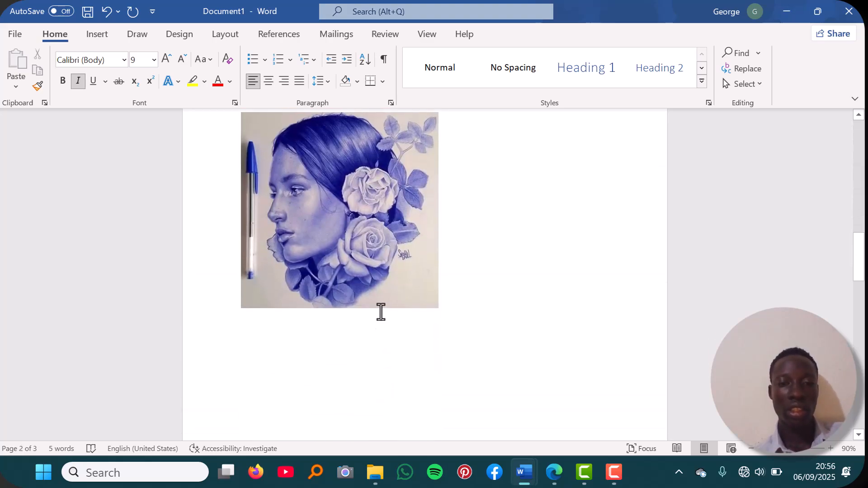
click(362, 313)
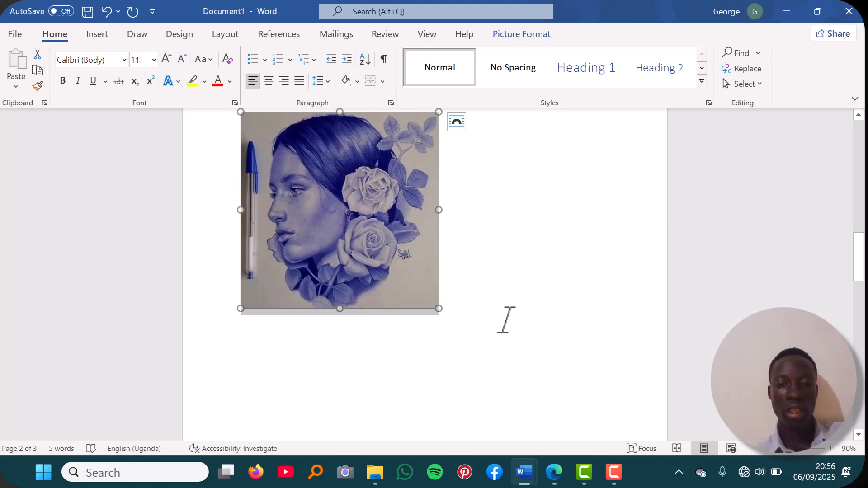
click(507, 320)
key(F10)
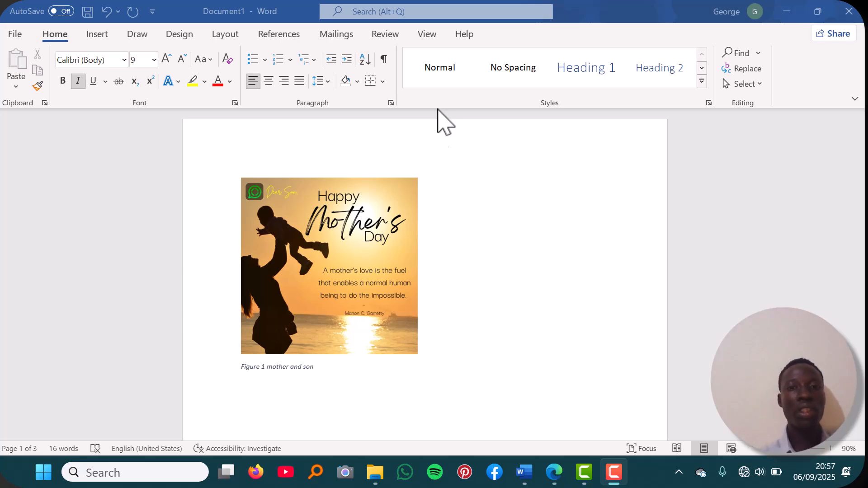
- Scroll through the captioned pictures and back up, returning focus to the Word window
scroll(445, 210, down, 10)
scroll(445, 210, down, 3)
scroll(445, 211, down, 1)
scroll(445, 203, down, 12)
scroll(445, 203, up, 7)
scroll(445, 210, up, 15)
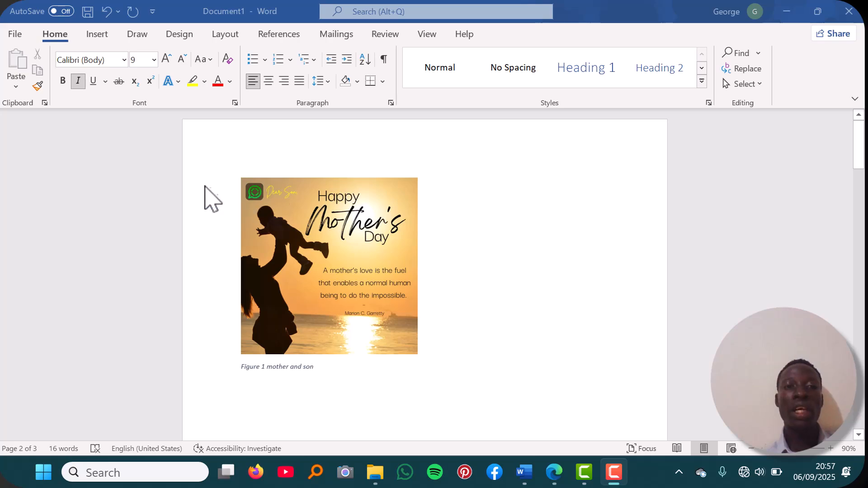
click(279, 34)
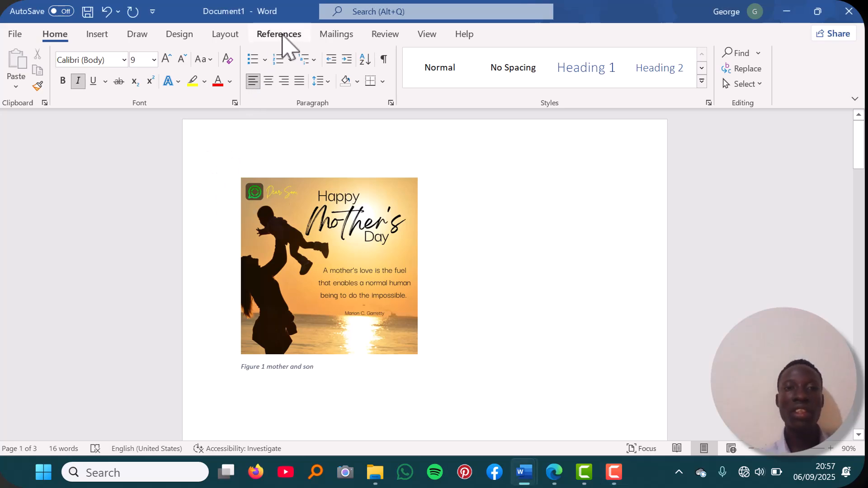
- Insert a table of figures listing Figures 1–3 on a new line above the Mother's Day picture
click(281, 35)
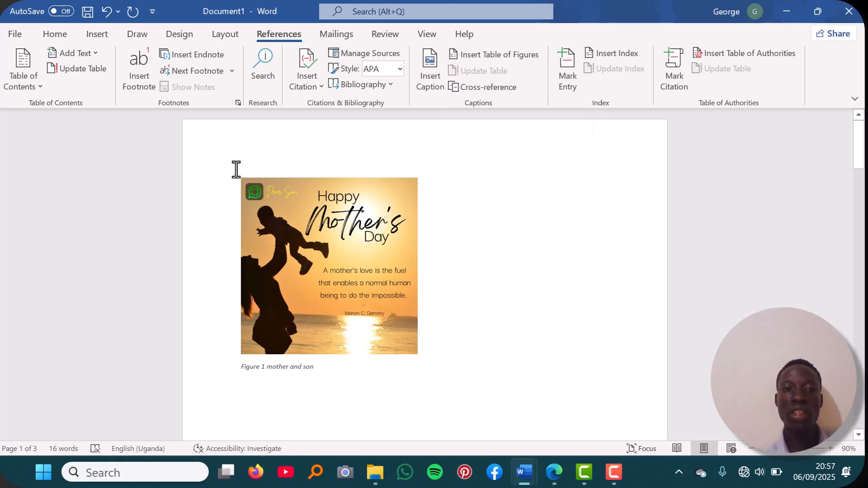
click(238, 183)
click(238, 185)
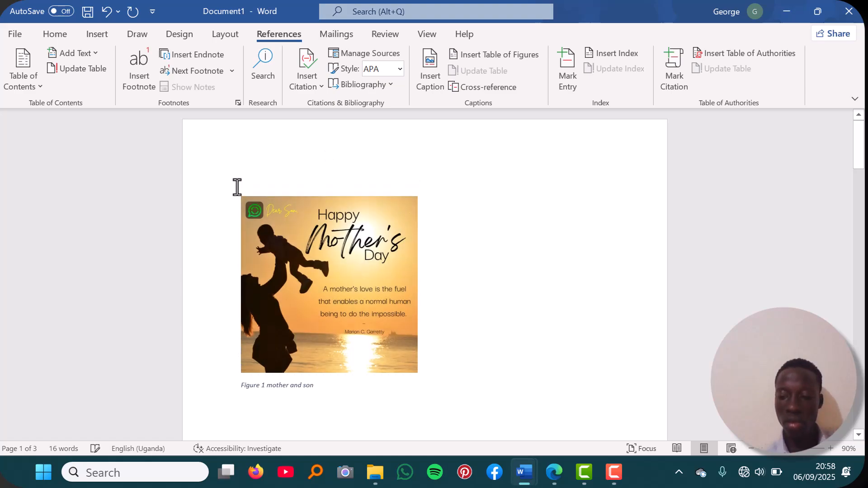
key(Return)
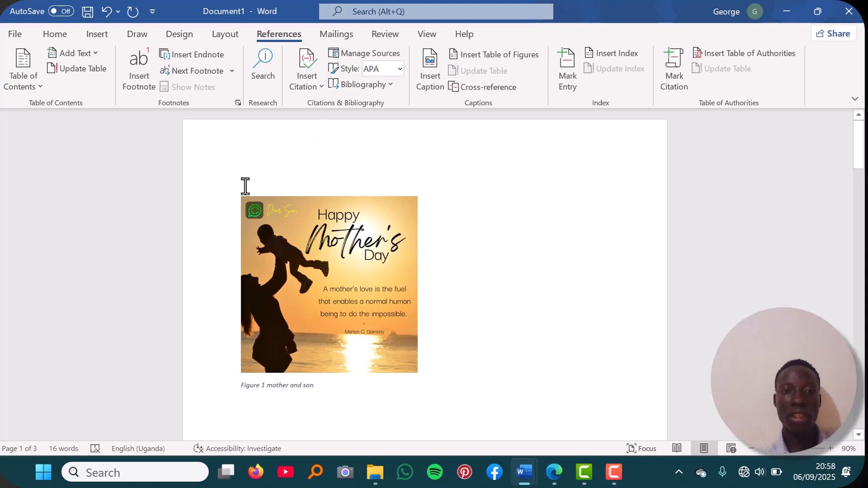
click(499, 58)
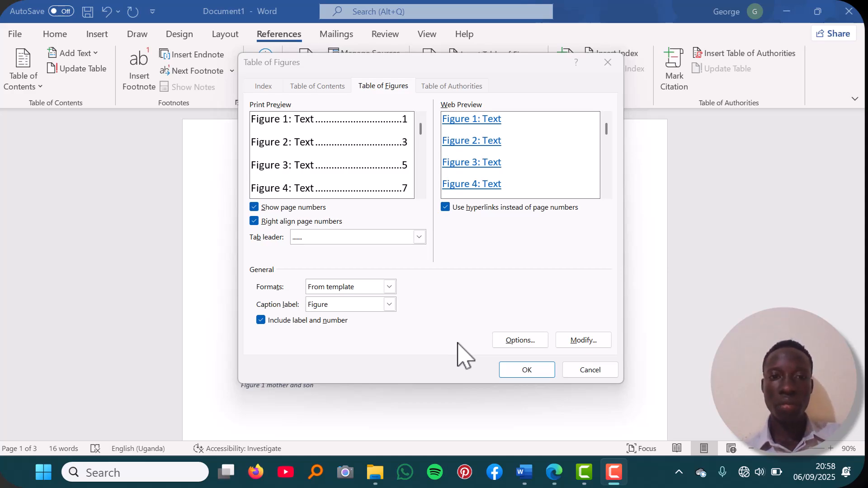
click(522, 371)
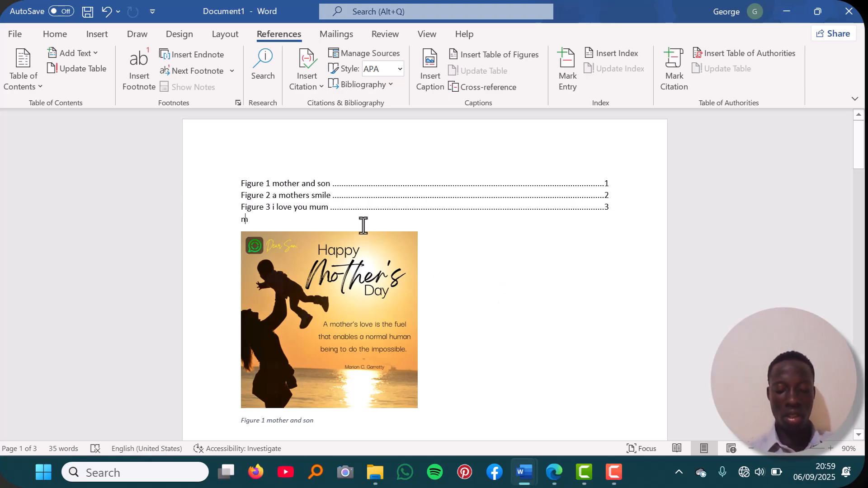
- Restore the overtyped table of figures and place the cursor below it for the title
key(BackSpace)
key(BackSpace)
key(BackSpace)
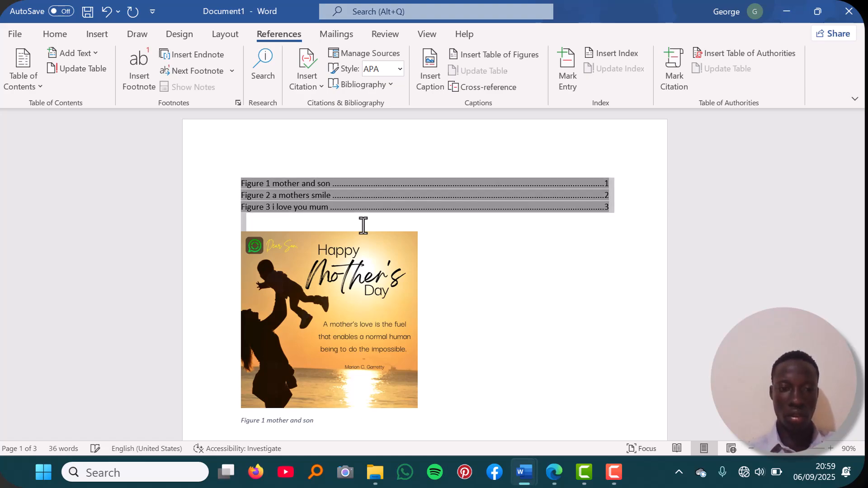
click(438, 220)
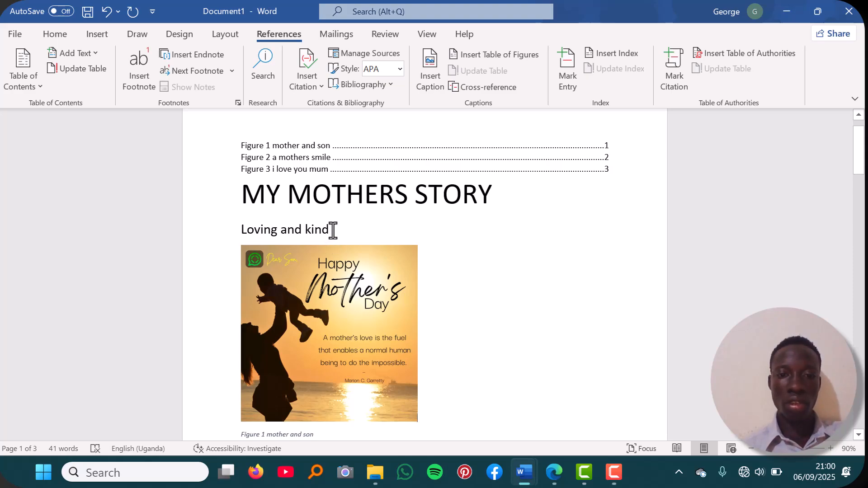
- Attach the comment 'Change line to better English' to the 'Loving and kind' line
double_click(333, 231)
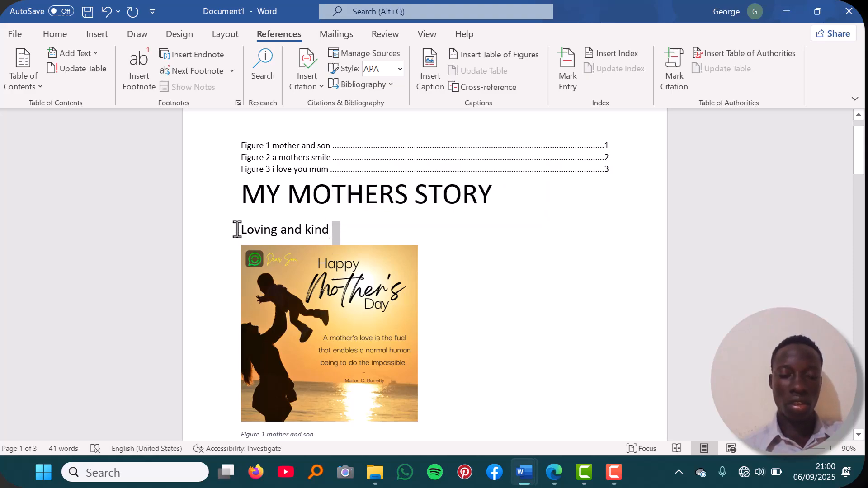
drag(236, 229, 324, 229)
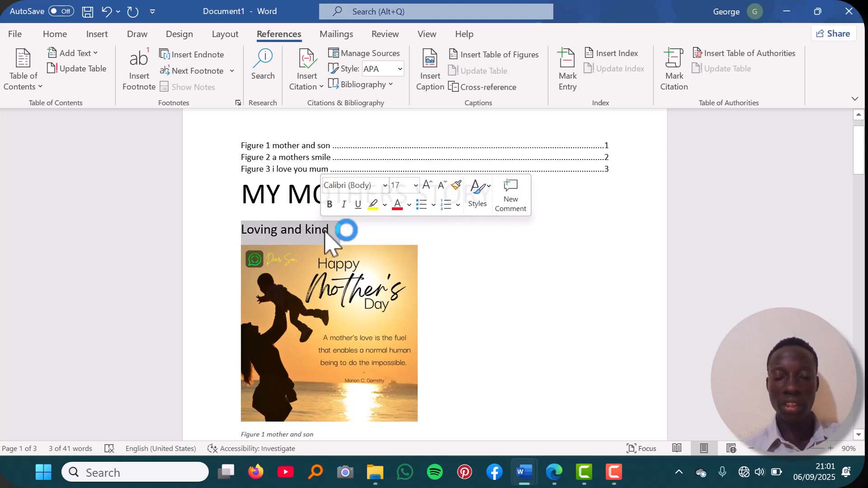
right_click(324, 231)
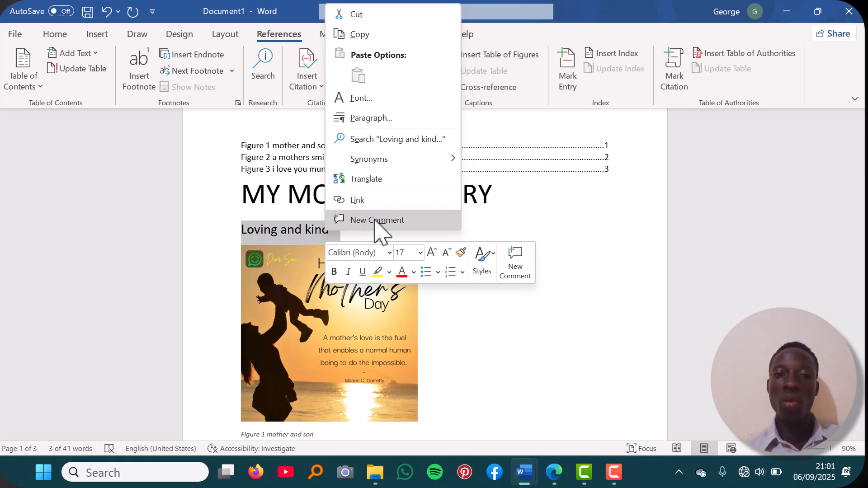
click(425, 223)
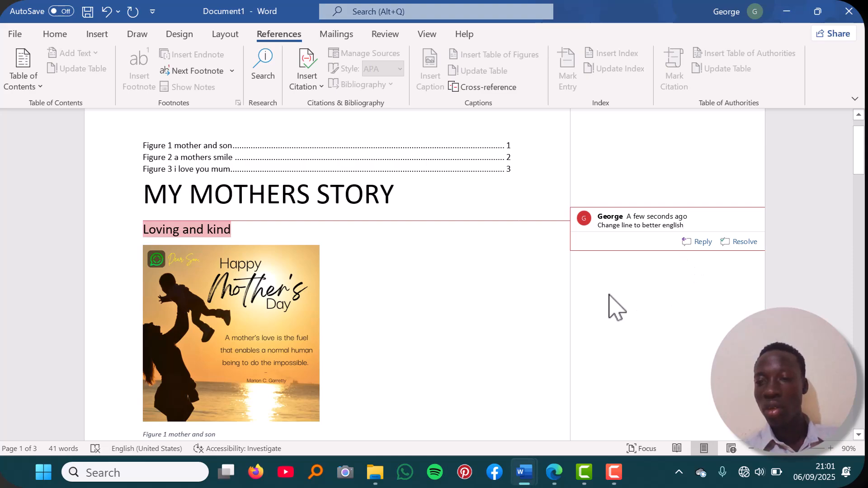
key(Return)
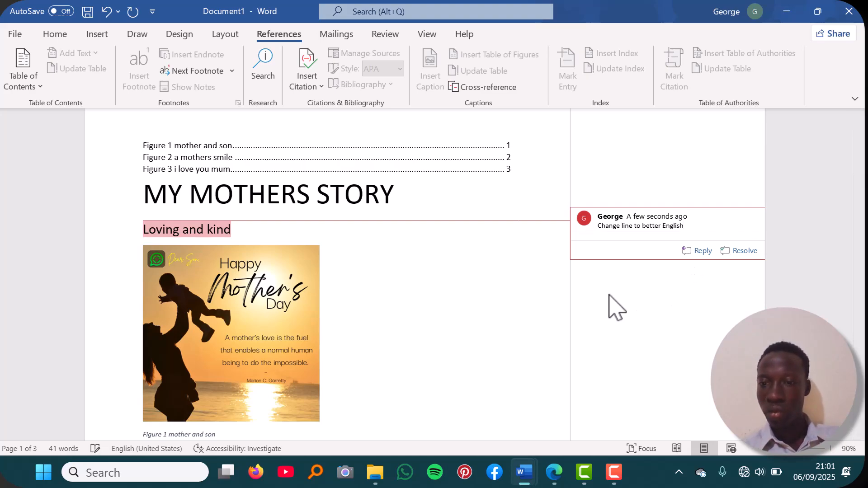
- Start a reply to the comment, then scroll down to blank page 2
click(710, 250)
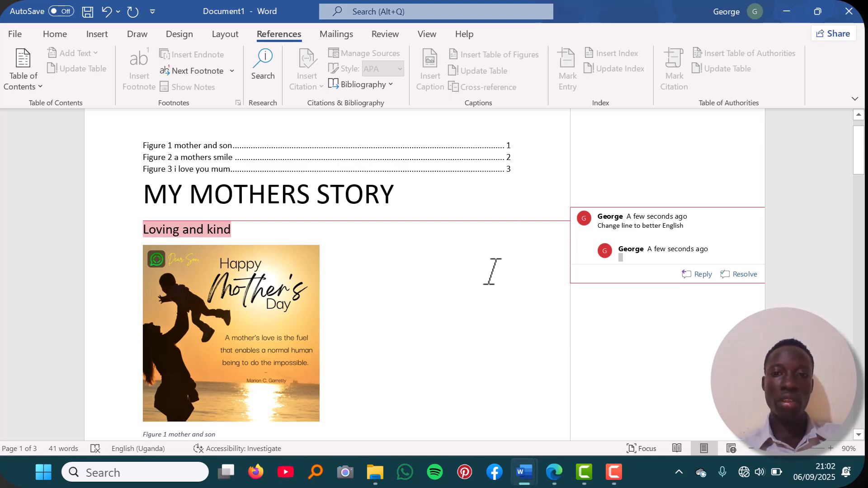
scroll(446, 254, down, 10)
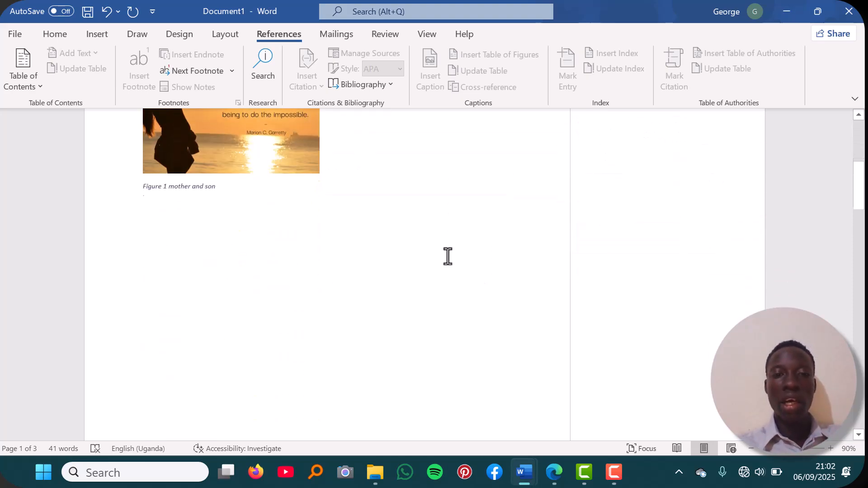
scroll(449, 255, down, 15)
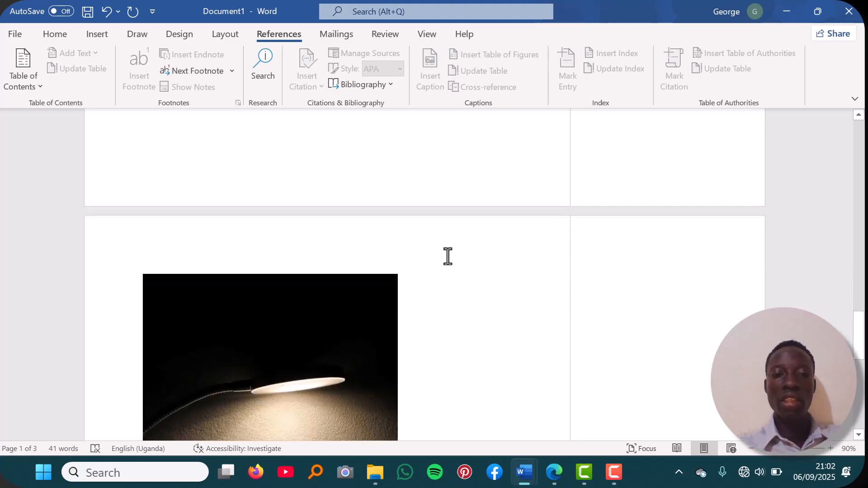
scroll(448, 256, down, 5)
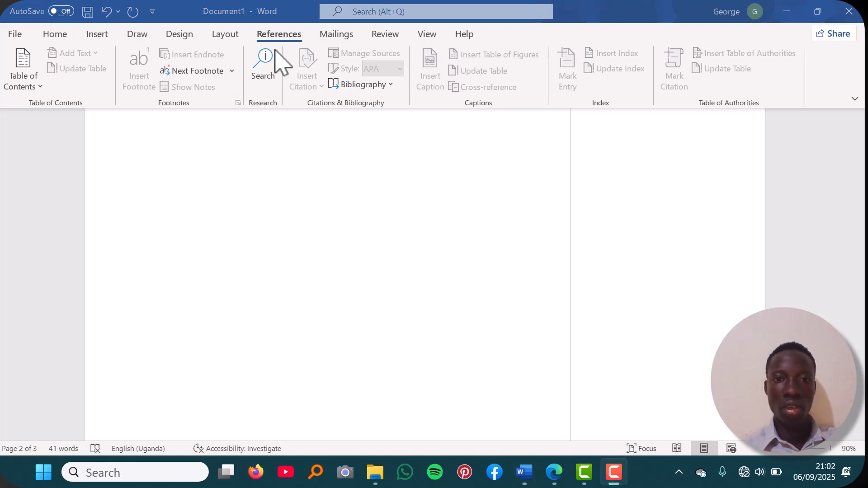
click(53, 34)
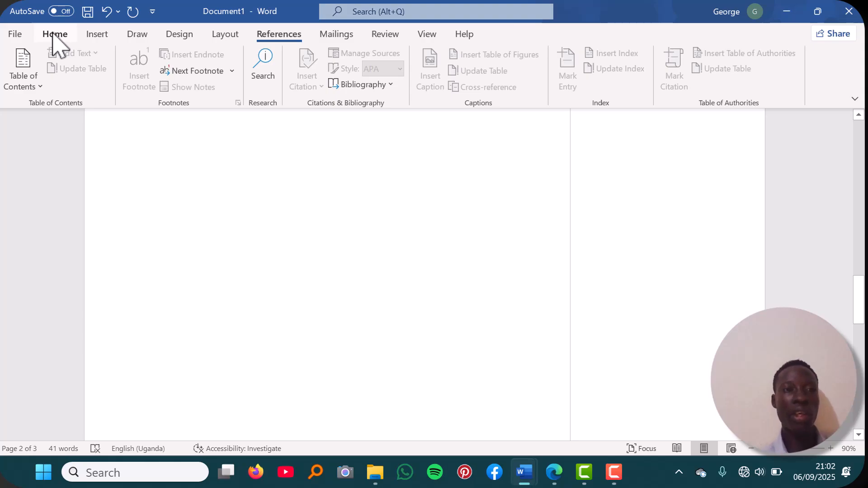
- Update fields, then open and close the Insert Table dropdown without adding a table
click(53, 33)
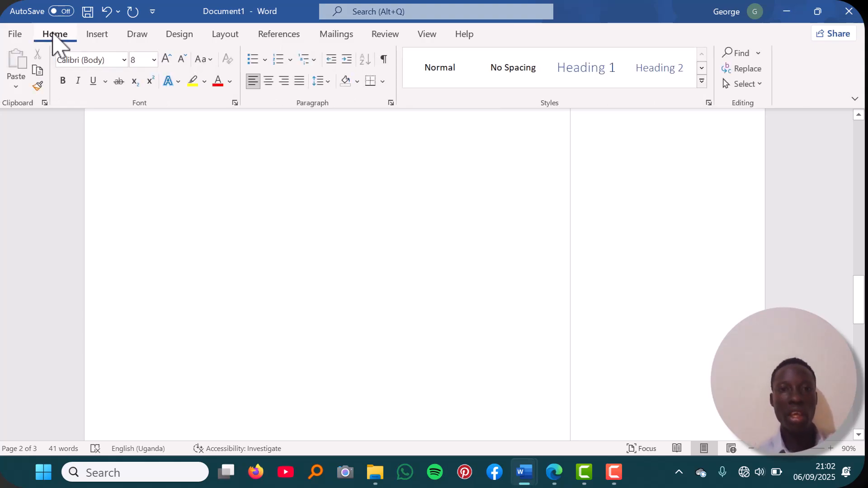
key(F9)
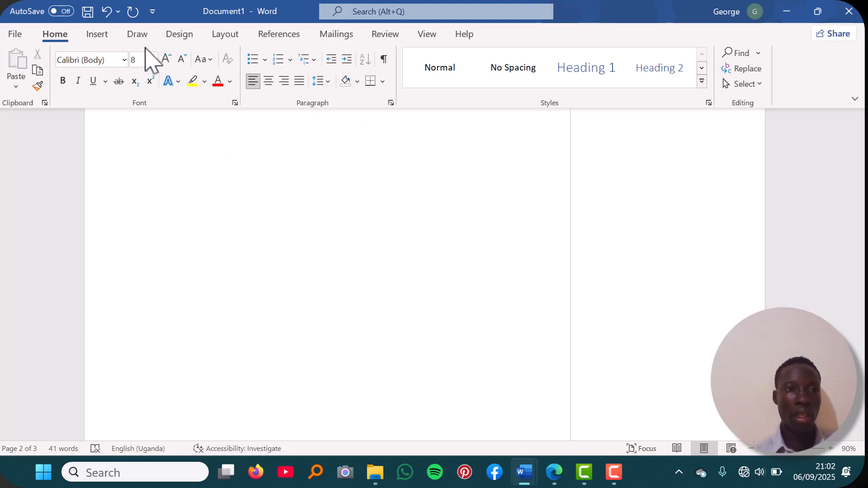
click(99, 35)
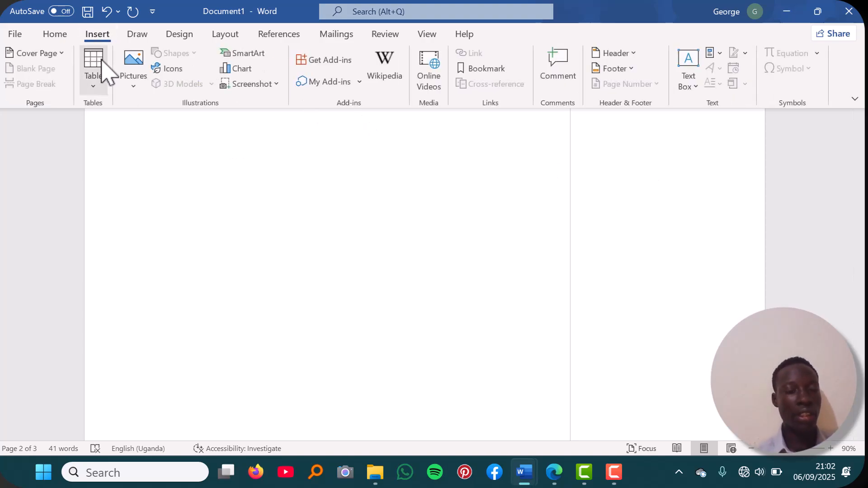
click(94, 86)
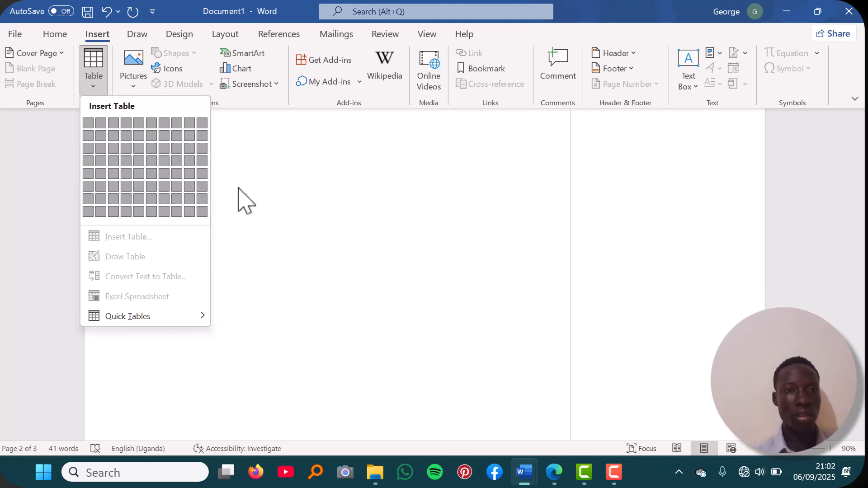
click(331, 203)
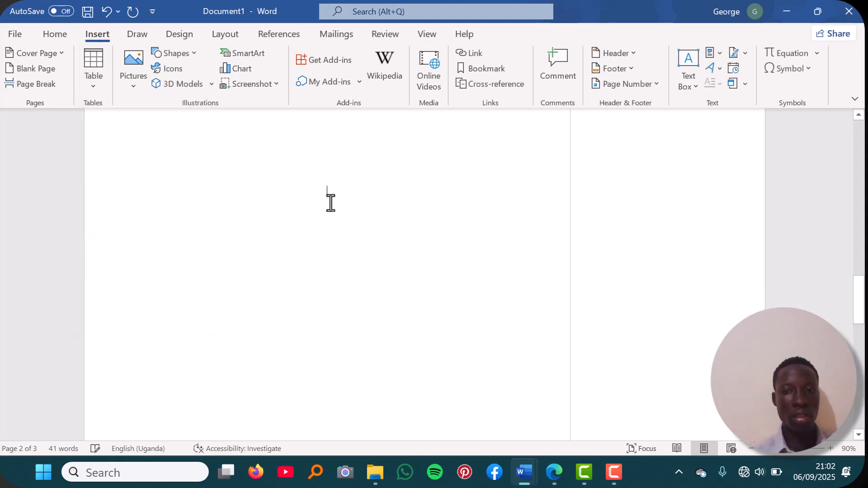
right_click(330, 203)
- Draw a table outline below the Figure 1 caption, then undo it
scroll(316, 201, up, 10)
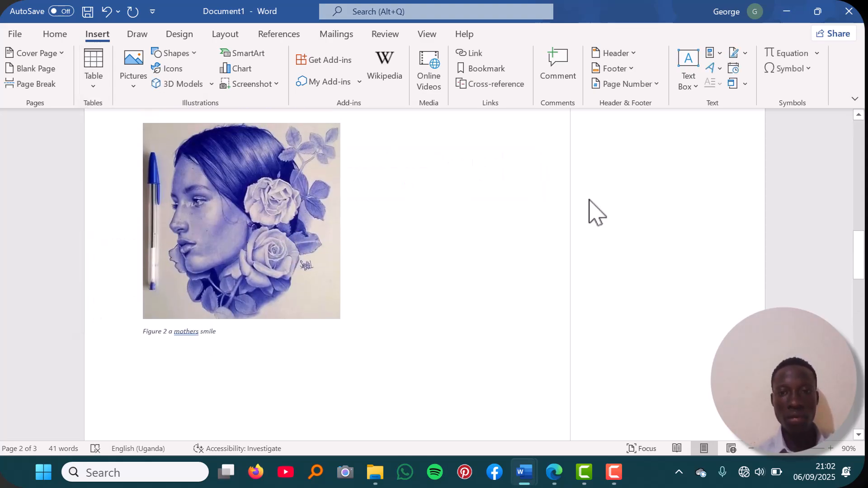
scroll(587, 167, up, 5)
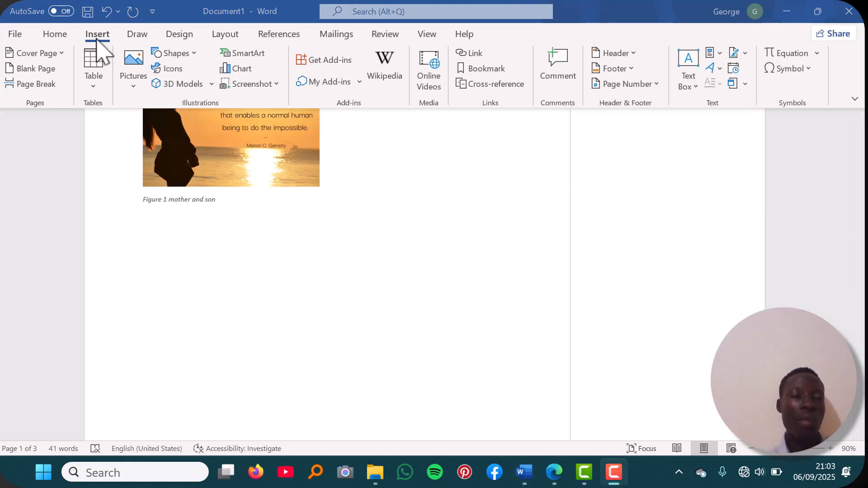
click(94, 86)
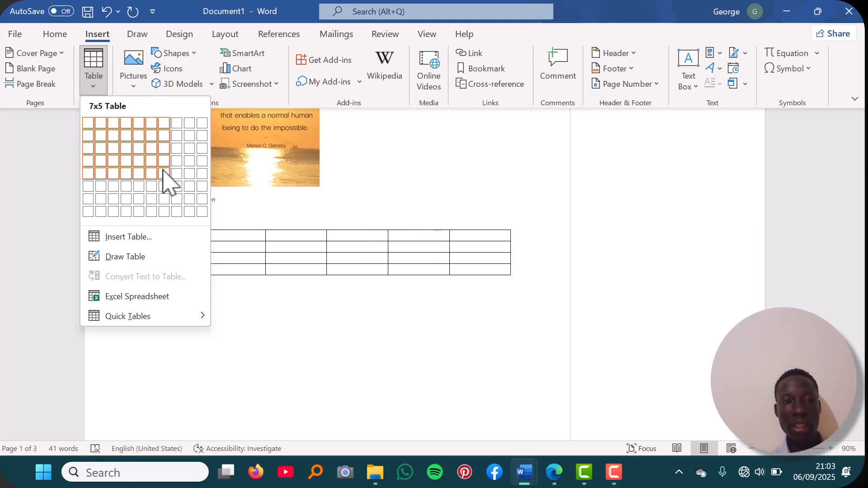
click(120, 257)
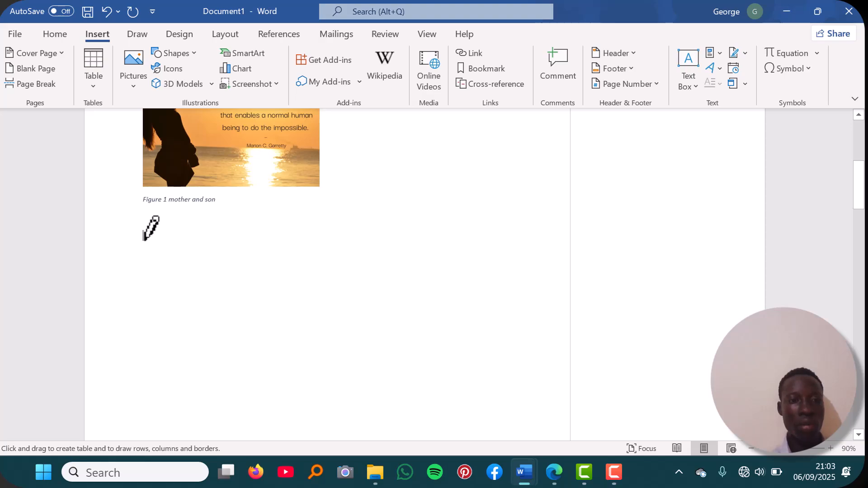
mouse_move(144, 240)
mouse_down()
mouse_move(249, 302)
mouse_move(330, 381)
mouse_move(387, 321)
mouse_up()
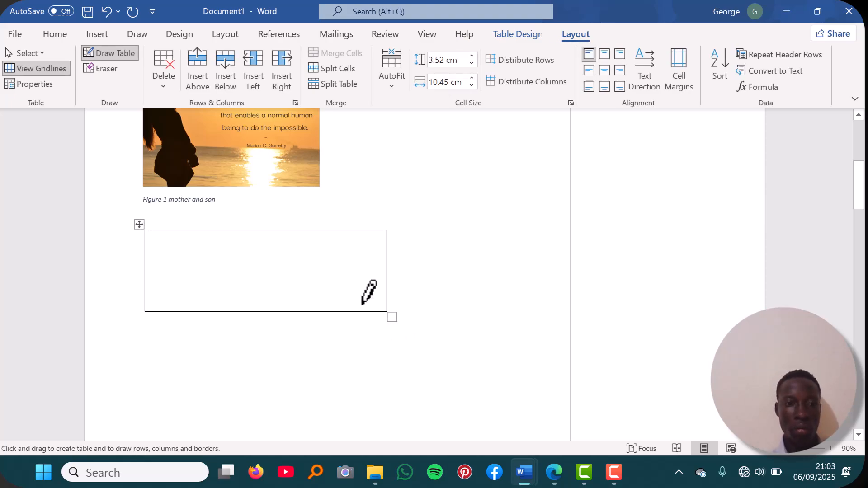
click(106, 13)
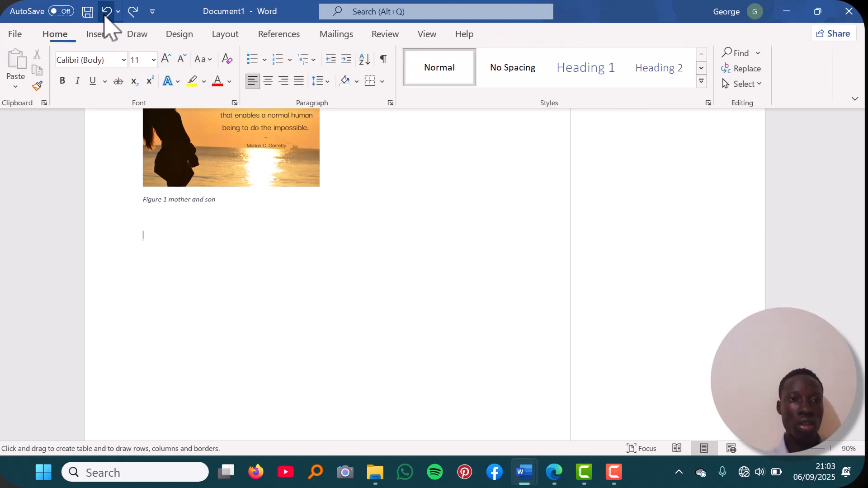
- Insert an empty 5-column, 2-row table below the 'Figure 1 mother and son' caption
click(103, 35)
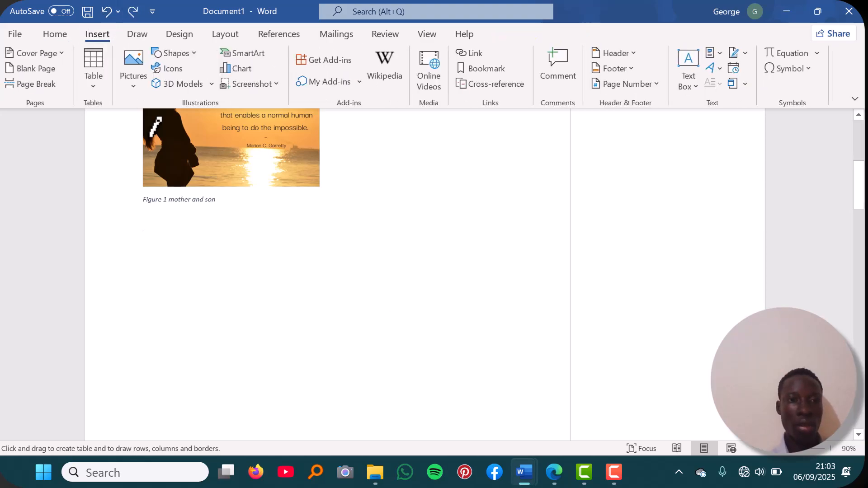
click(96, 90)
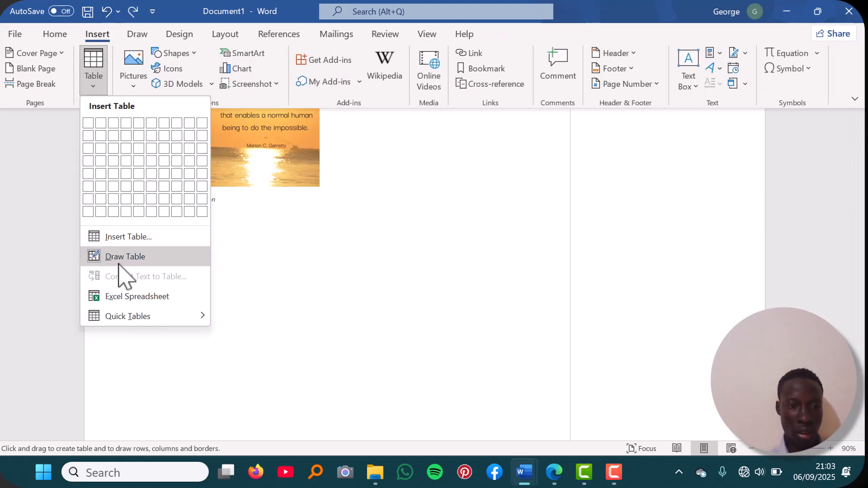
click(142, 243)
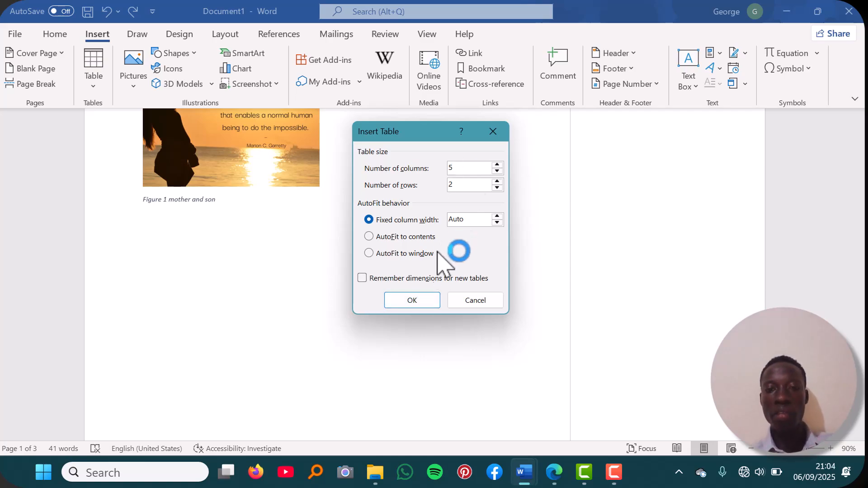
click(417, 302)
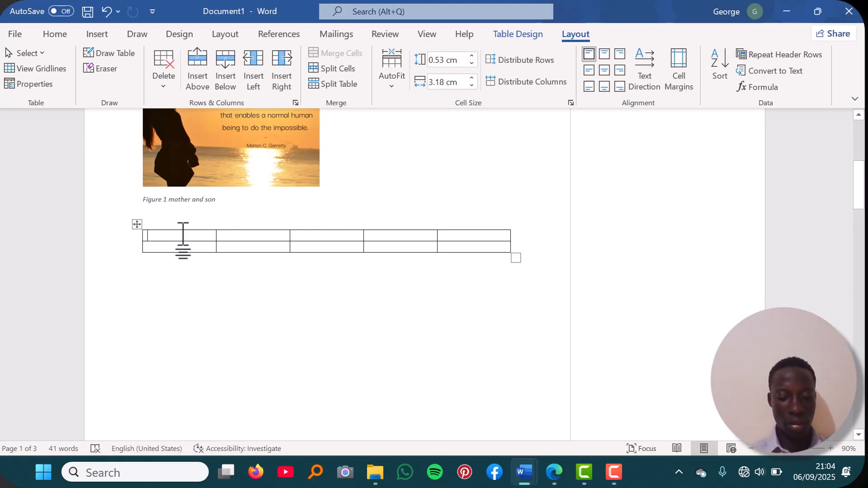
- Undo the last change and enter the headers 'name' and 'subject score' in the table's first row
key(ctrl+z)
text(n)
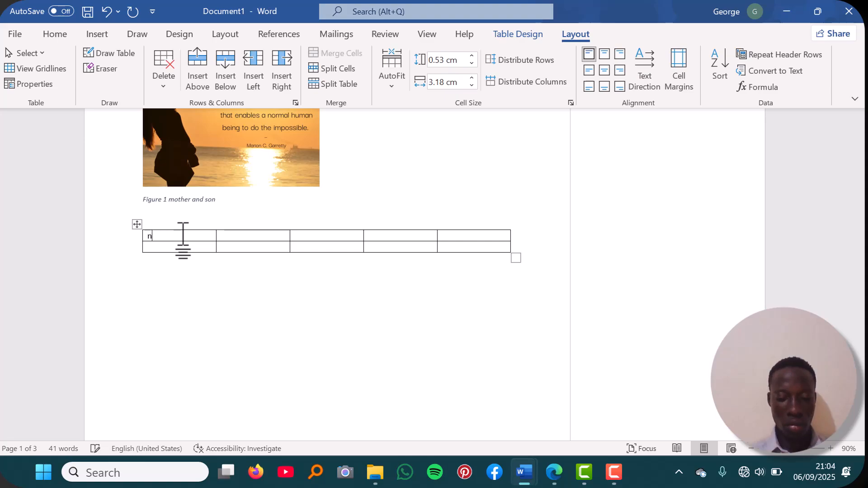
text(ame)
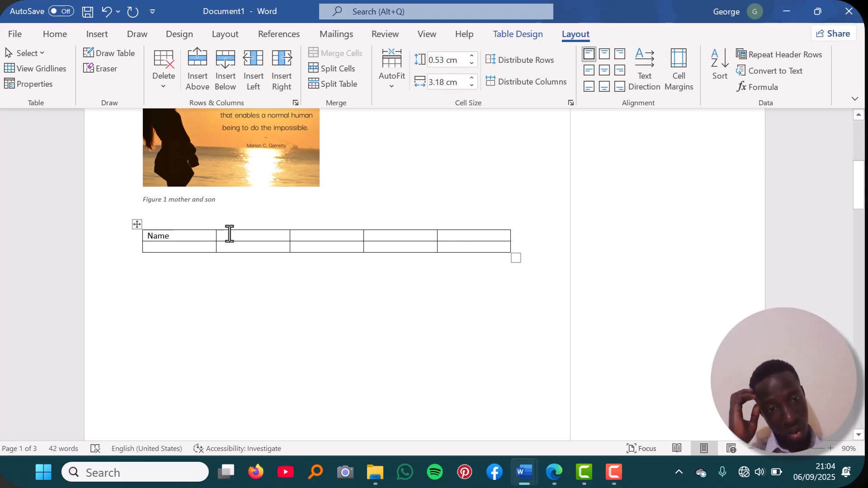
click(184, 247)
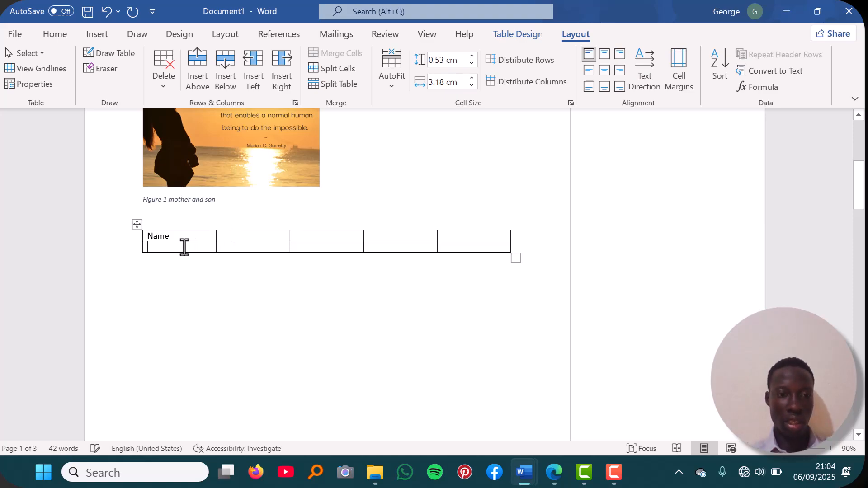
click(229, 236)
text(subject score)
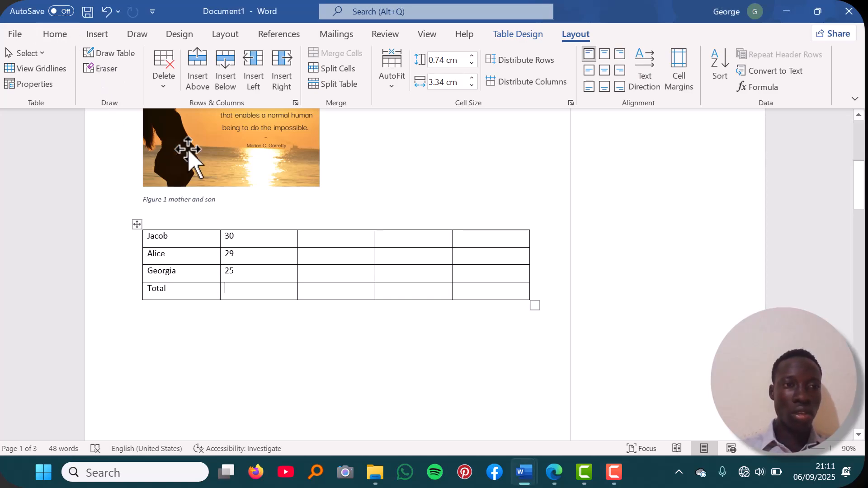
click(57, 28)
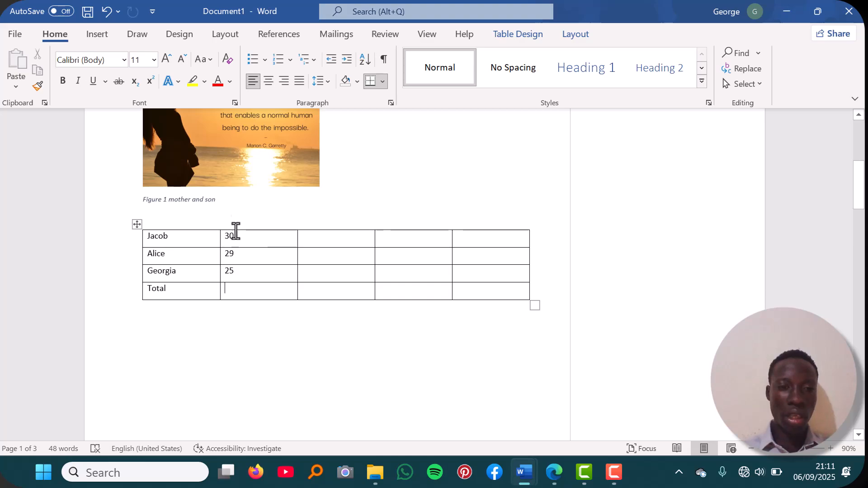
click(236, 290)
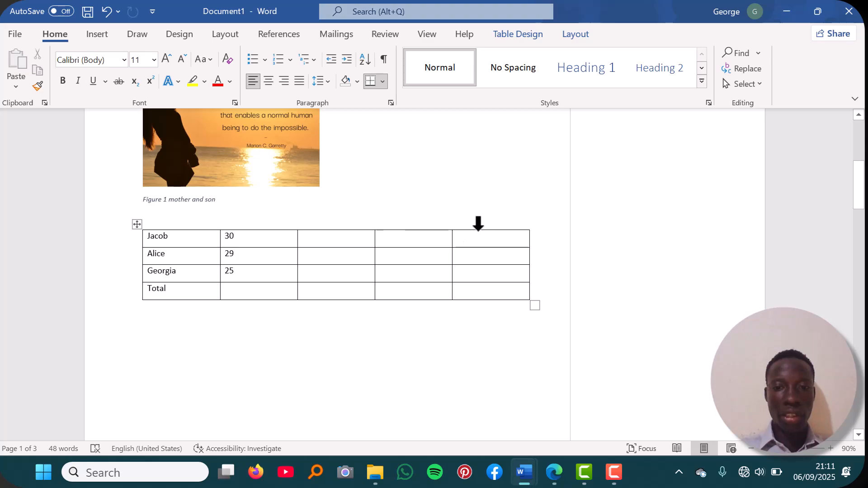
click(478, 228)
double_click(475, 243)
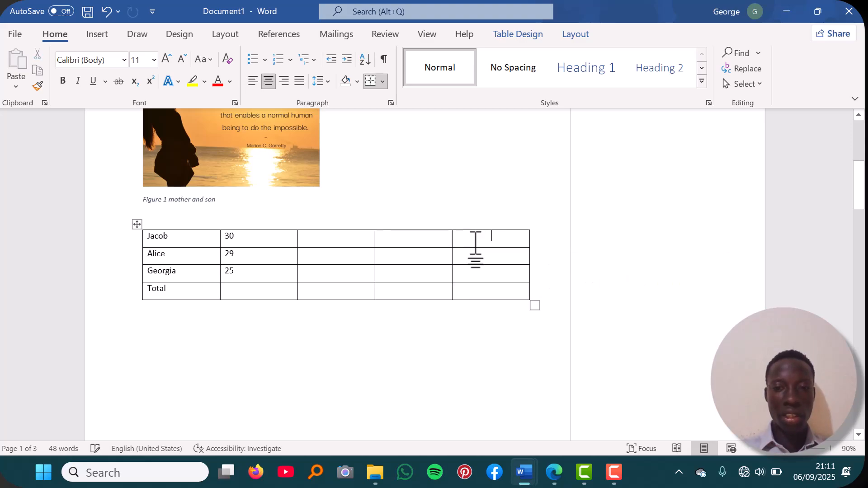
key(ctrl+z)
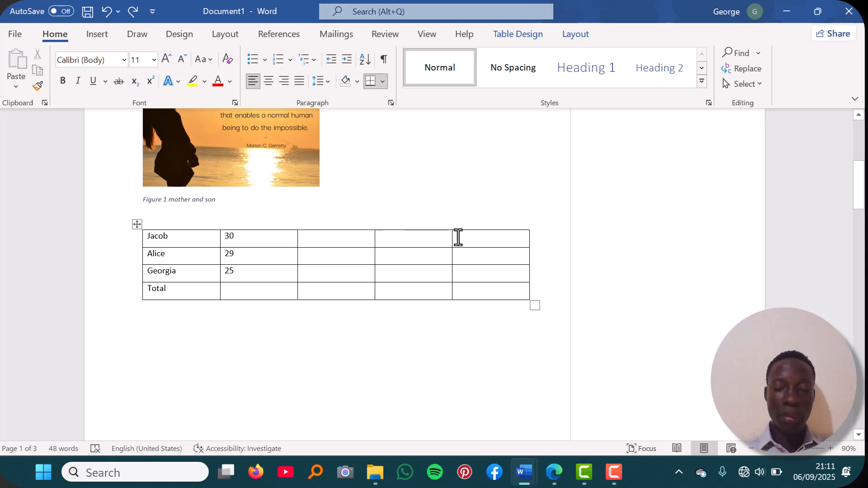
click(232, 292)
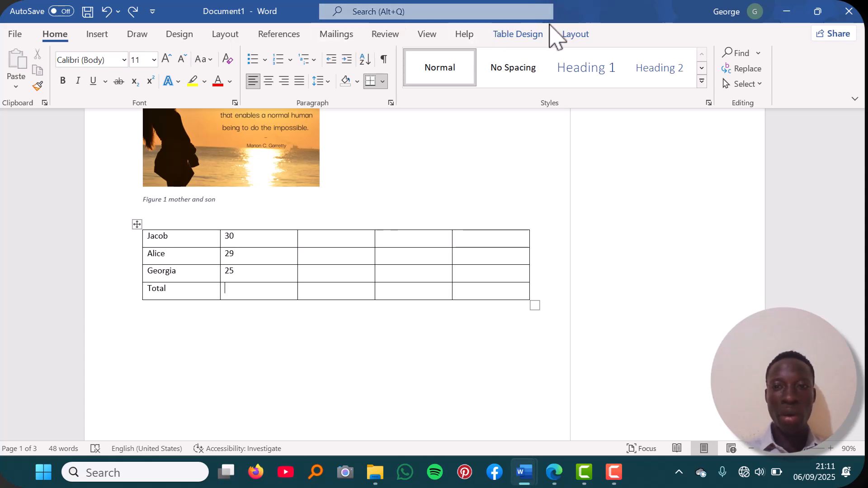
- Insert a =sum(above) formula in the Total row's score cell so it shows 84
click(578, 36)
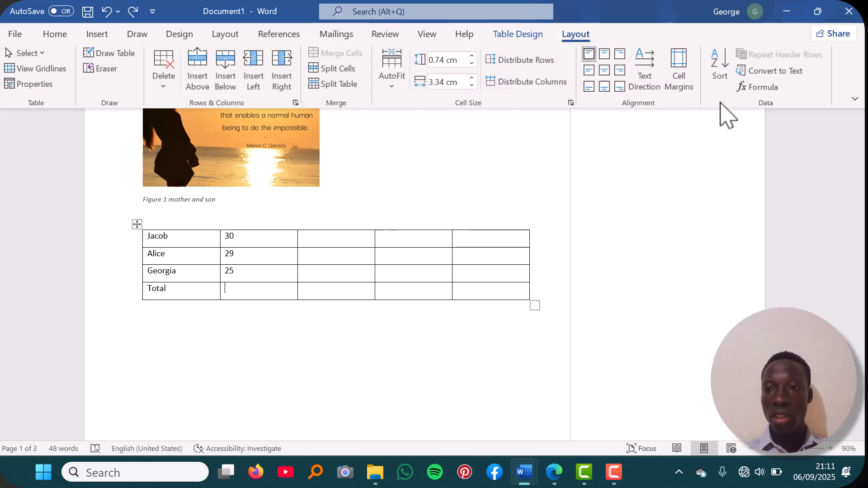
click(760, 101)
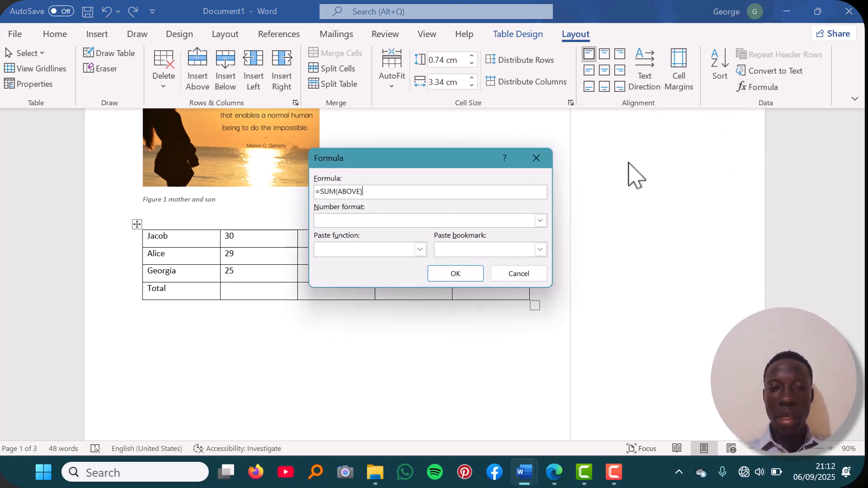
key(BackSpace)
key(BackSpace)
key(BackSpace)
key(BackSpace)
key(BackSpace)
key(BackSpace)
key(BackSpace)
key(BackSpace)
key(BackSpace)
key(BackSpace)
key(BackSpace)
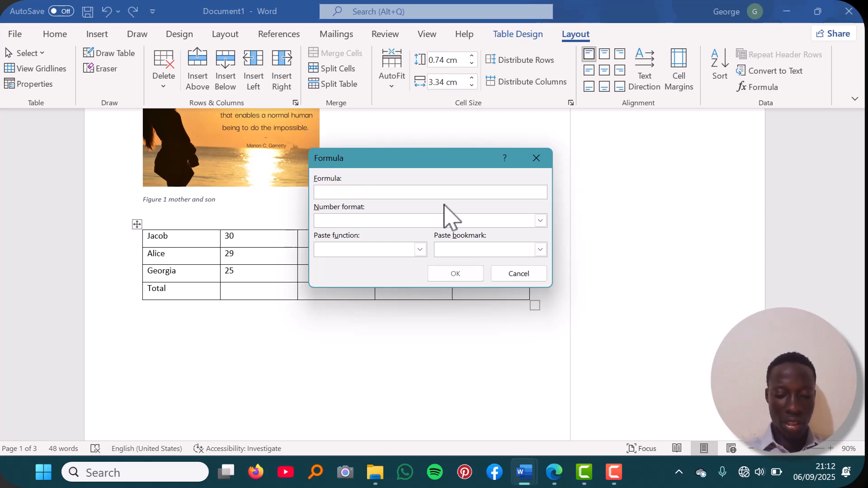
text(=)
key(BackSpace)
text(=)
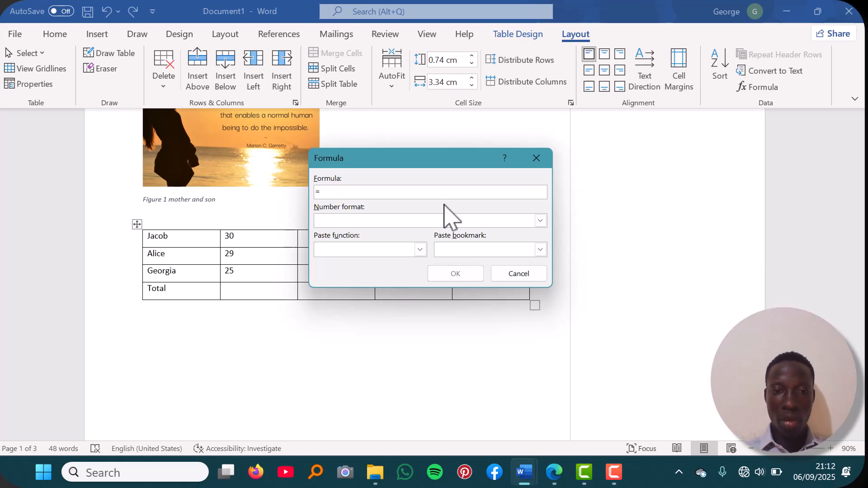
text(sum)
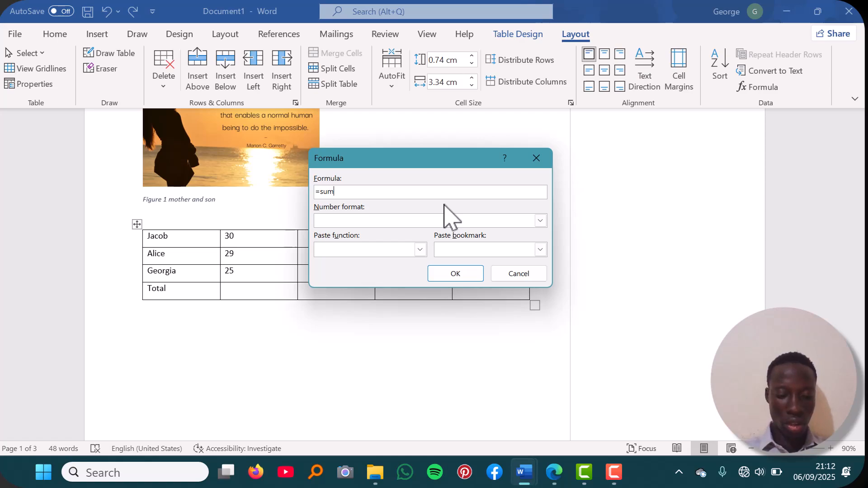
text((a)
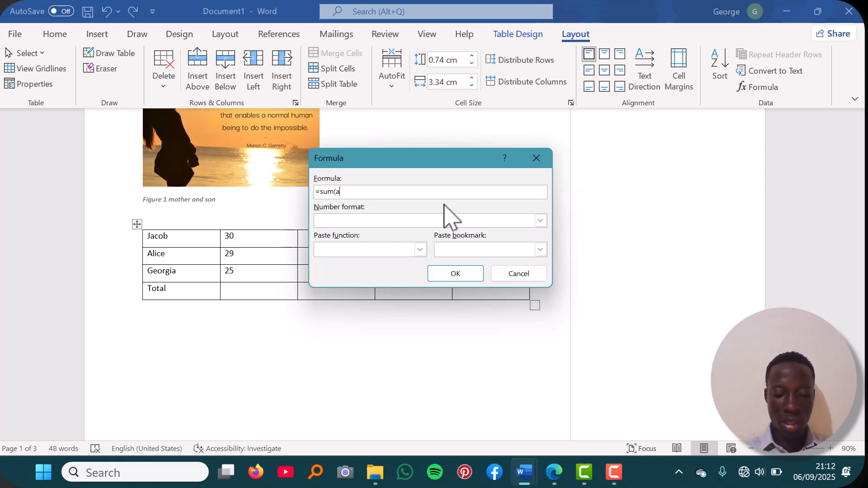
text(bove)
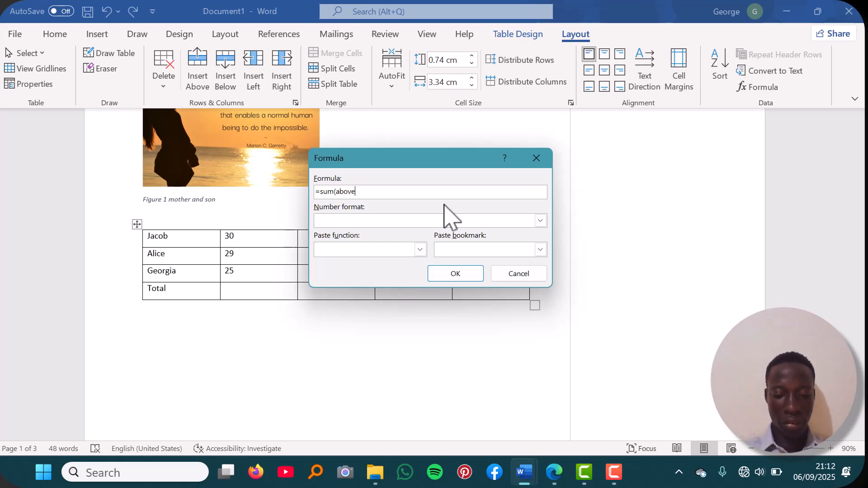
text())
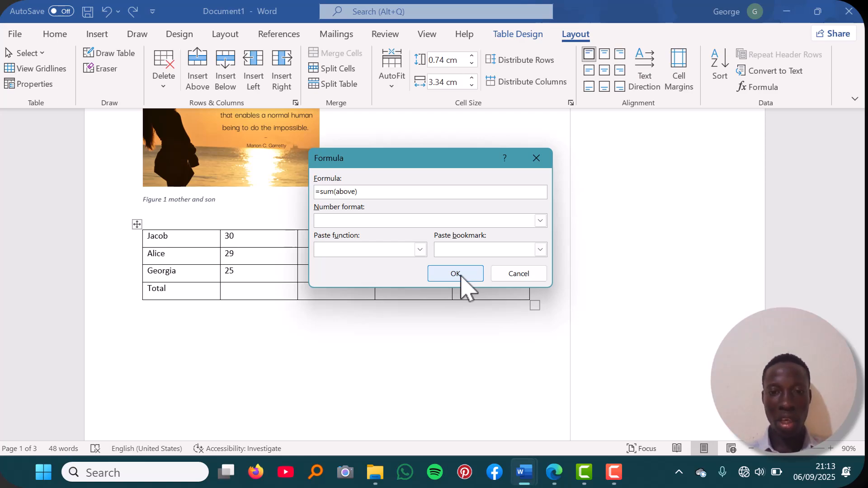
click(456, 274)
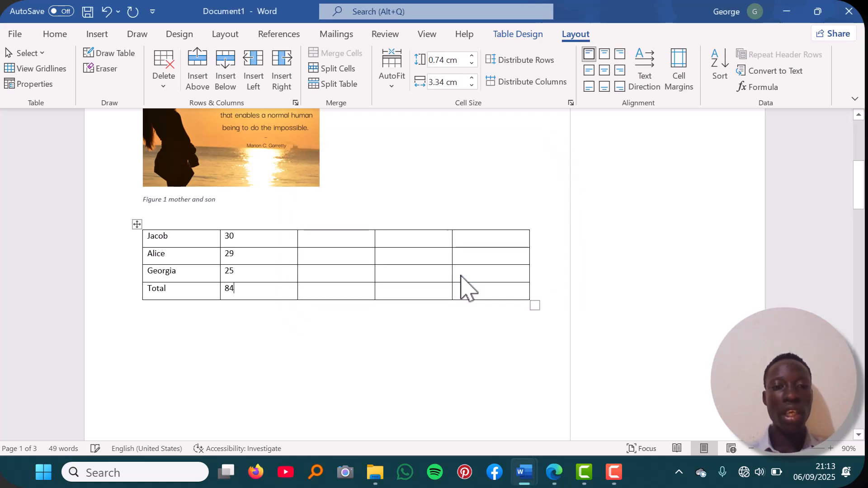